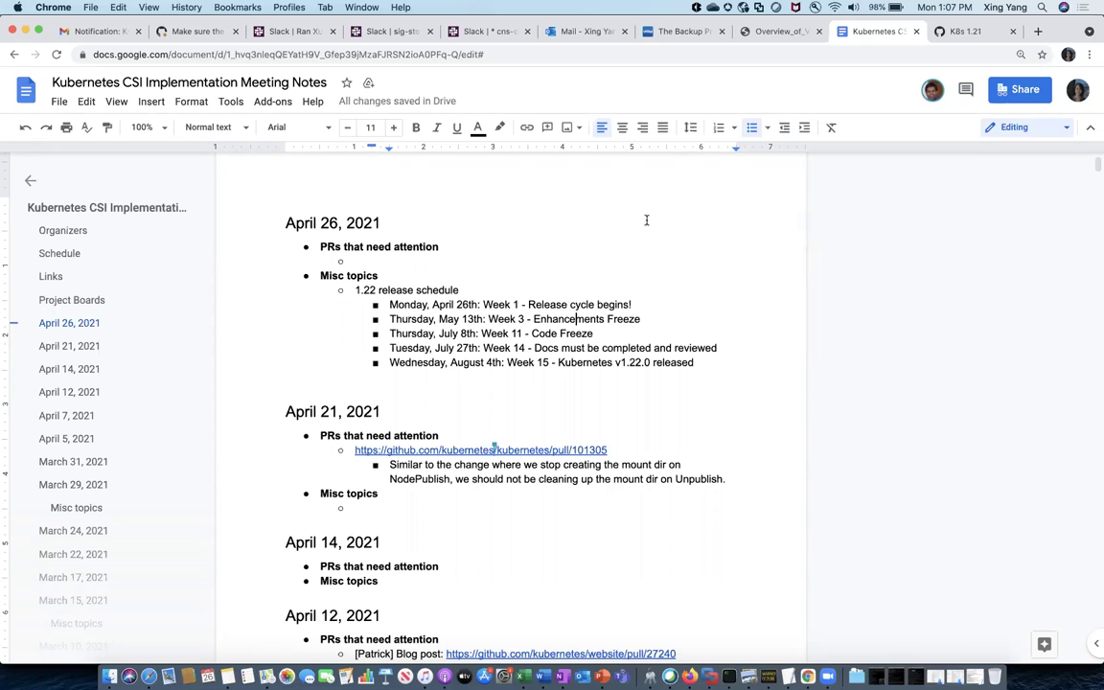
Open the Releasing sidecars note on the K8s 1.21 board for editing and append "; need an update?" to the node-driver-registrar line
left_click(968, 32)
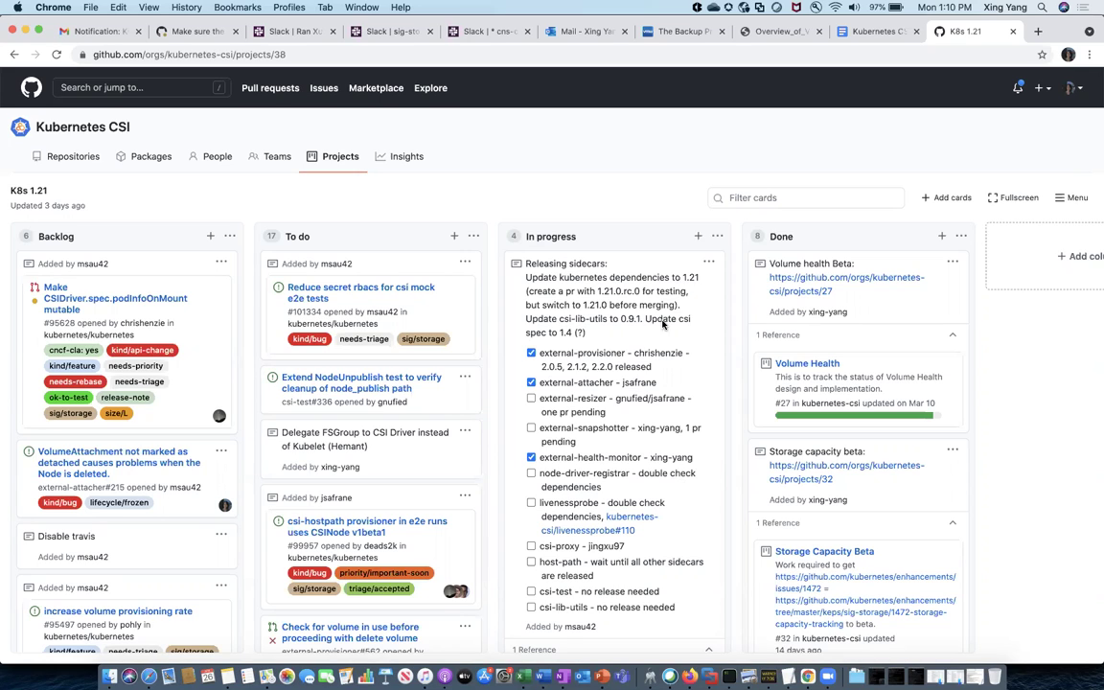
left_click(707, 261)
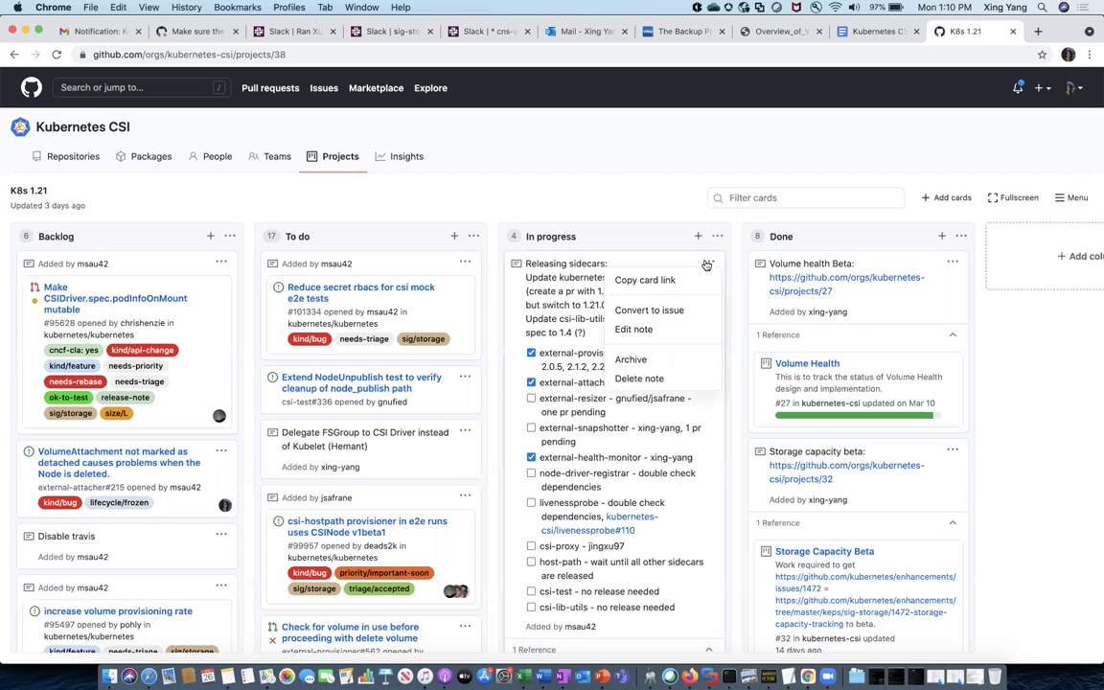
left_click(634, 329)
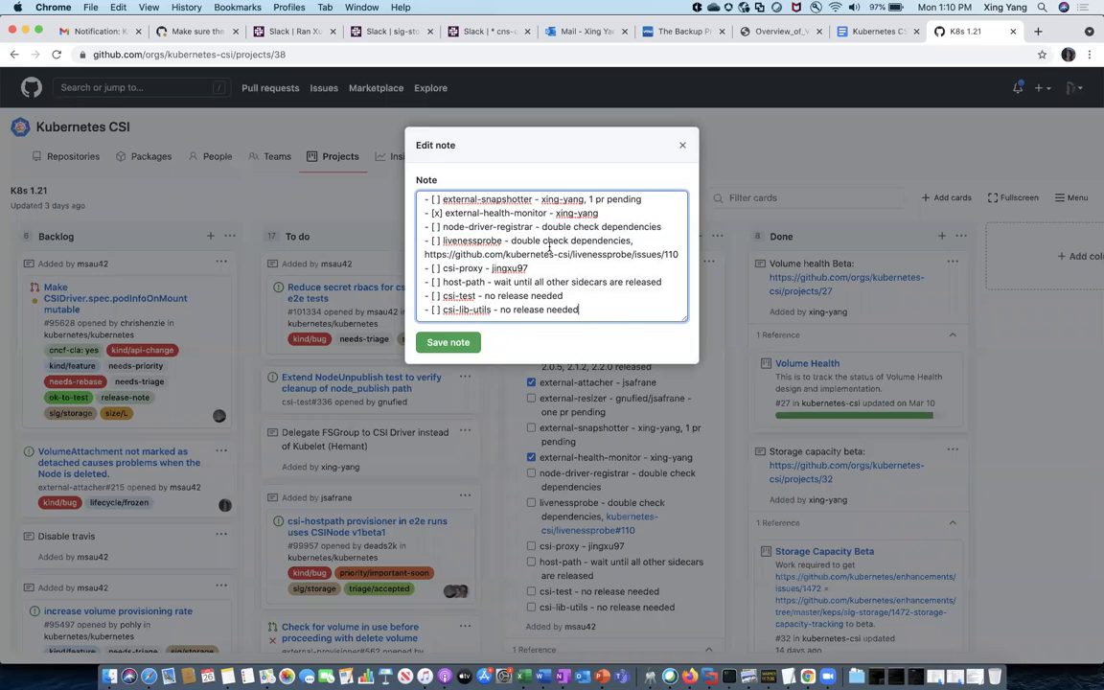
left_click_drag(543, 226, 662, 227)
left_click(663, 226)
type("; need an update")
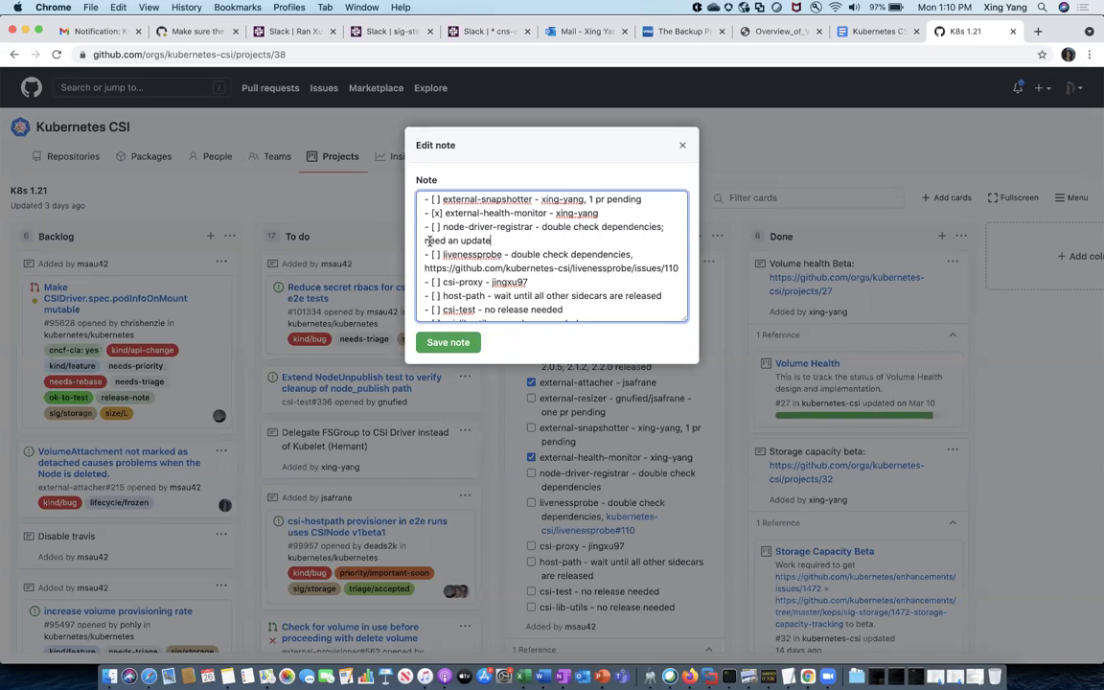
type("?")
Insert ", there are logging changes" before the question mark on the node-driver-registrar line
key("alt+Left")
key("alt+Left")
key("alt+Left")
key("shift+Right")
key("shift+Right")
left_click(498, 240, "shift")
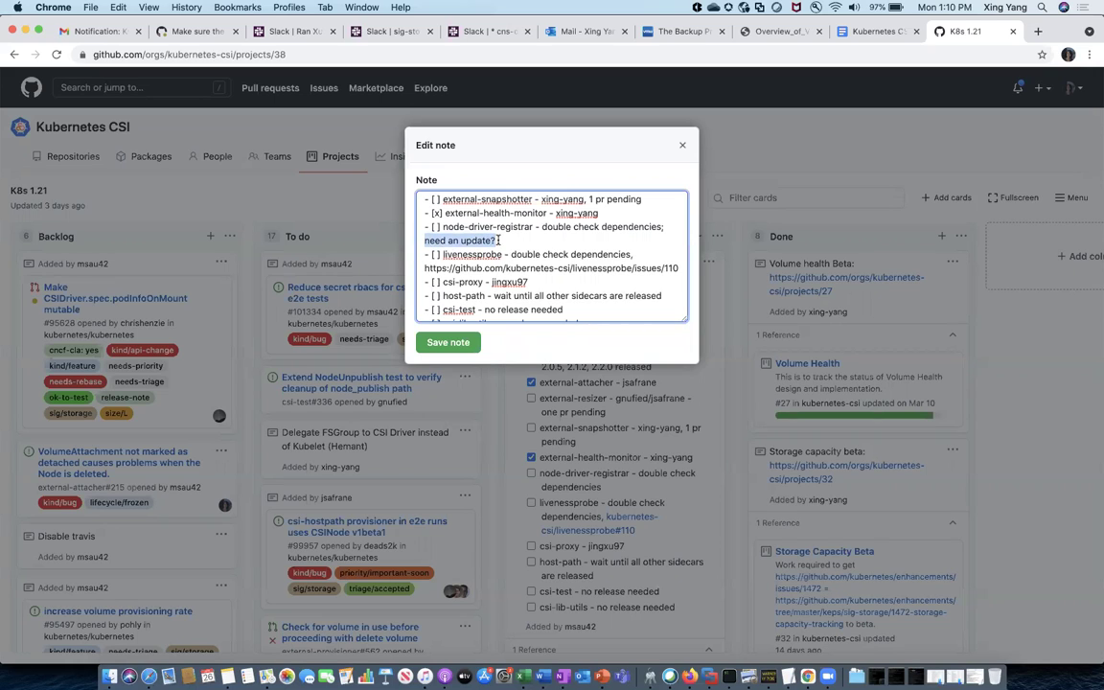
left_click(445, 216)
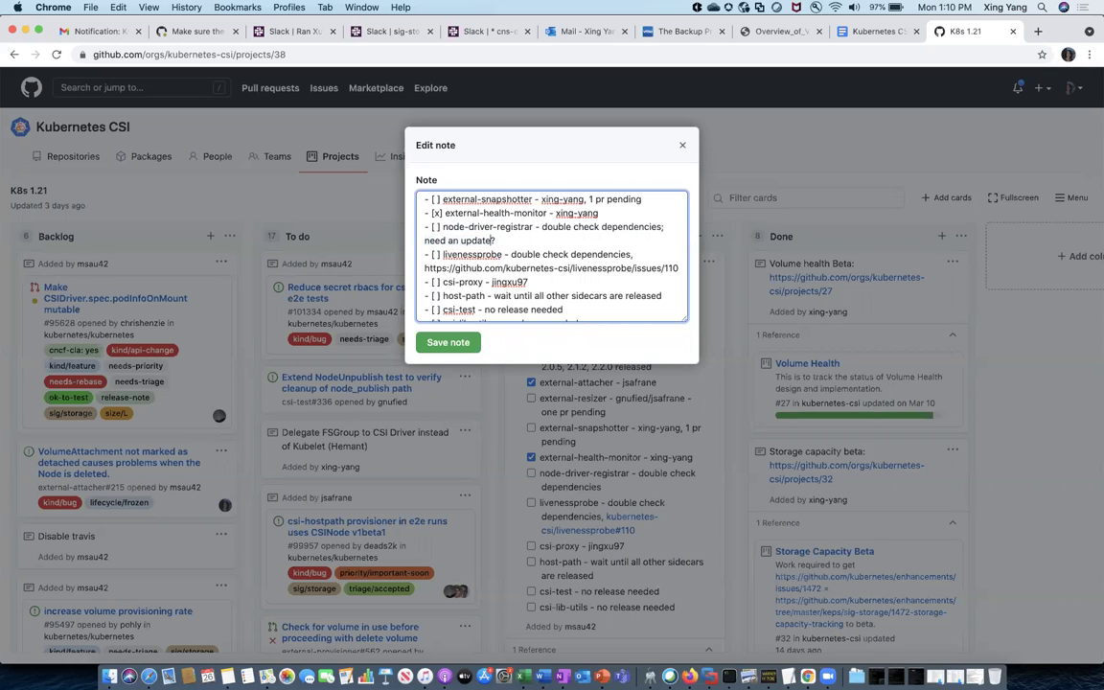
type(", there are logging chsn")
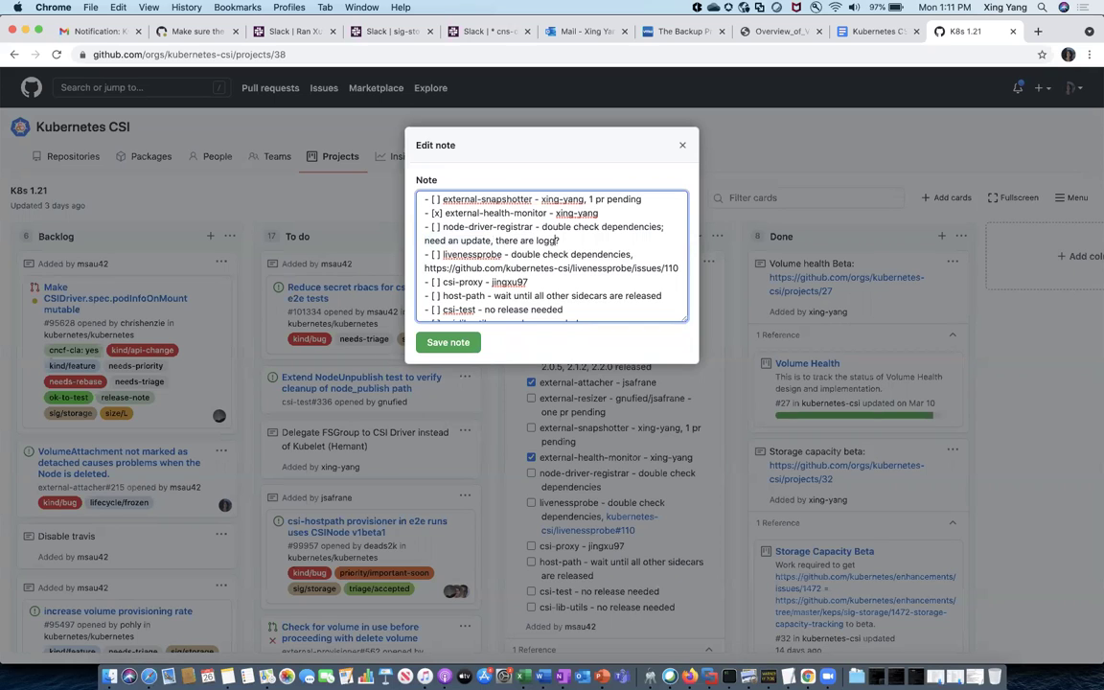
key("BackSpace")
key("BackSpace")
type("anges")
Copy "need an update, there are logging changes" to the end of the livenessprobe line, separated from the issue link by a semicolon
left_click_drag(424, 242, 606, 240)
key("super+c")
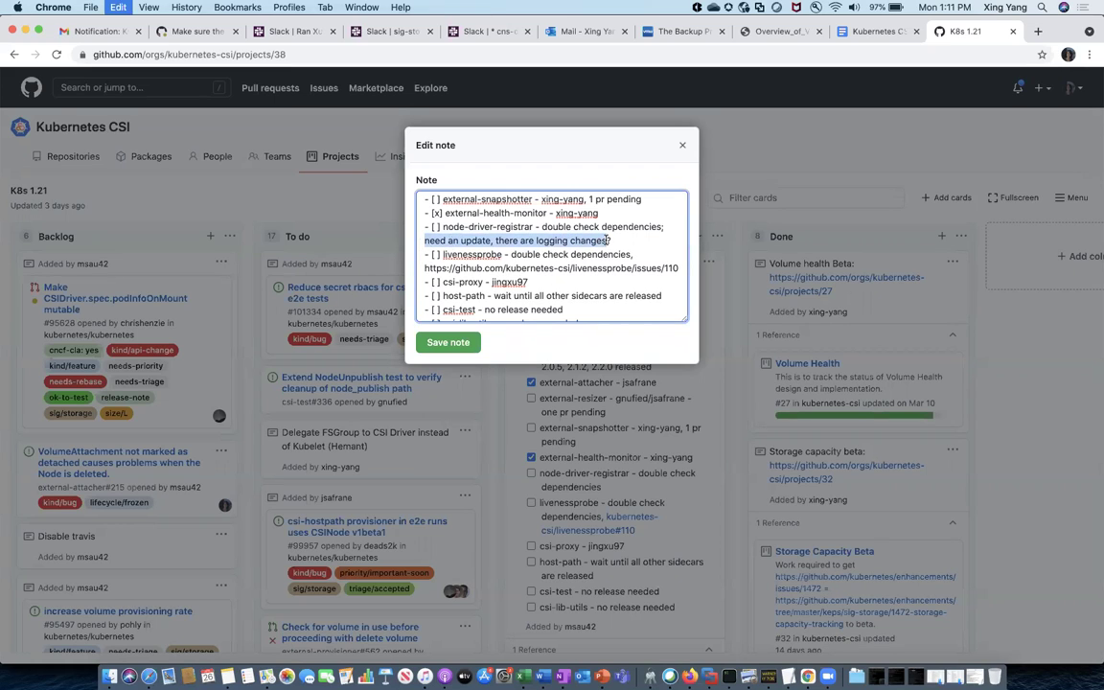
left_click(684, 270)
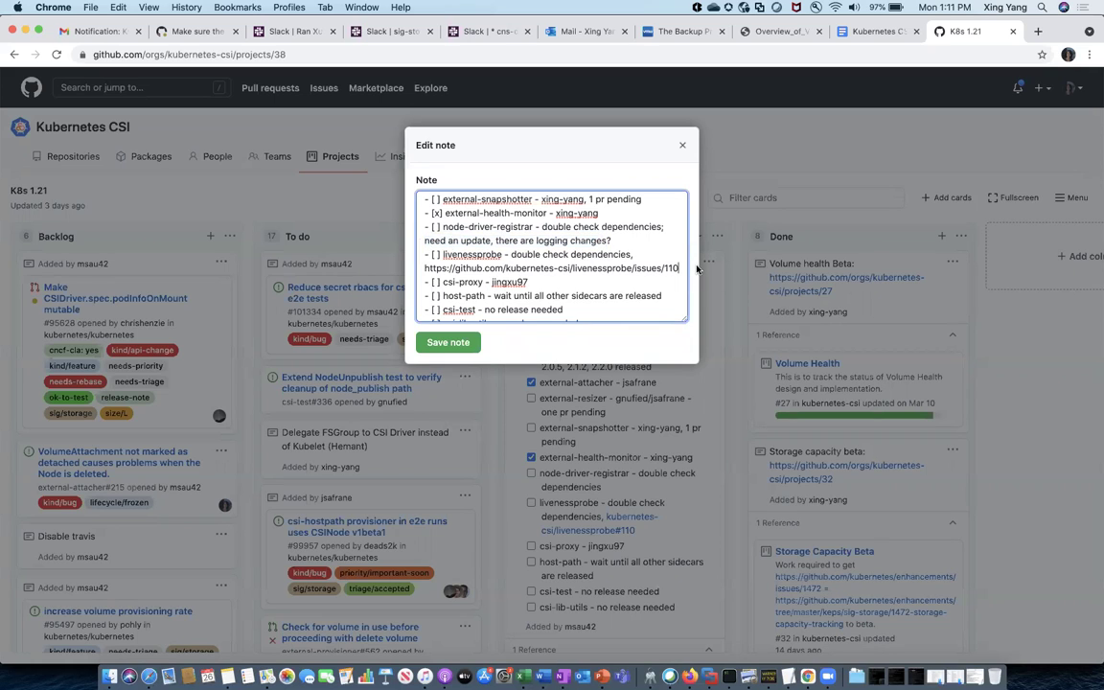
type(",")
key("super+v")
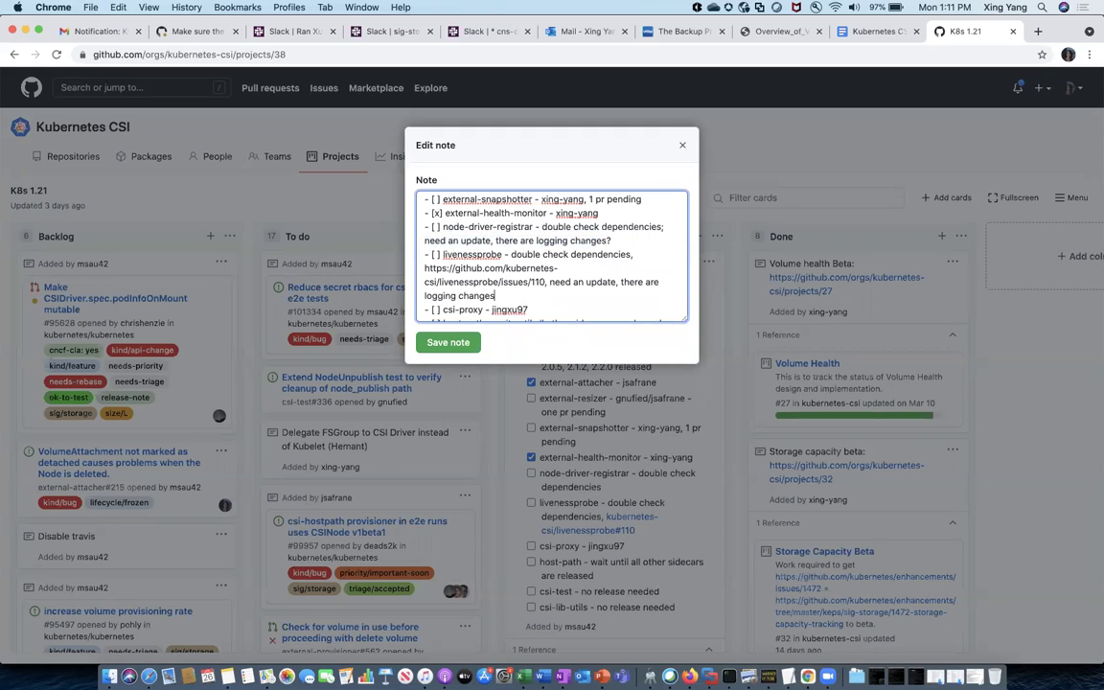
left_click(550, 281)
key("BackSpace")
type(";")
Add the assignees' first names, followed by a comma, before "double check dependencies" on the node-driver-registrar and livenessprobe lines
left_click(542, 226)
type("Jan")
left_click(509, 254)
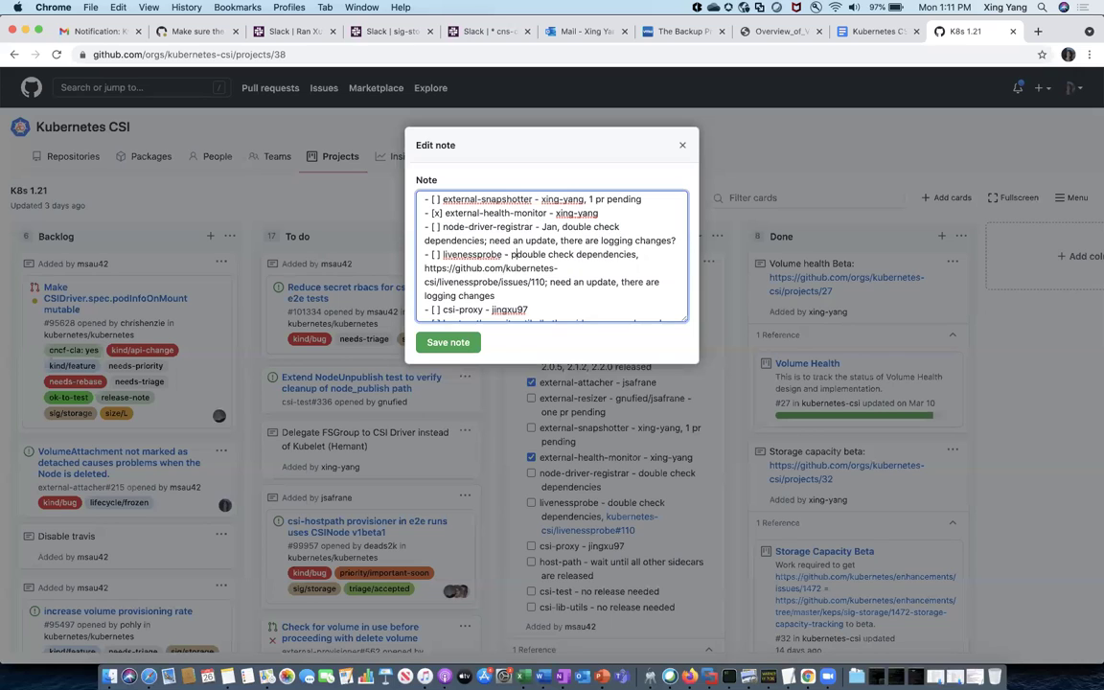
type("Patrick")
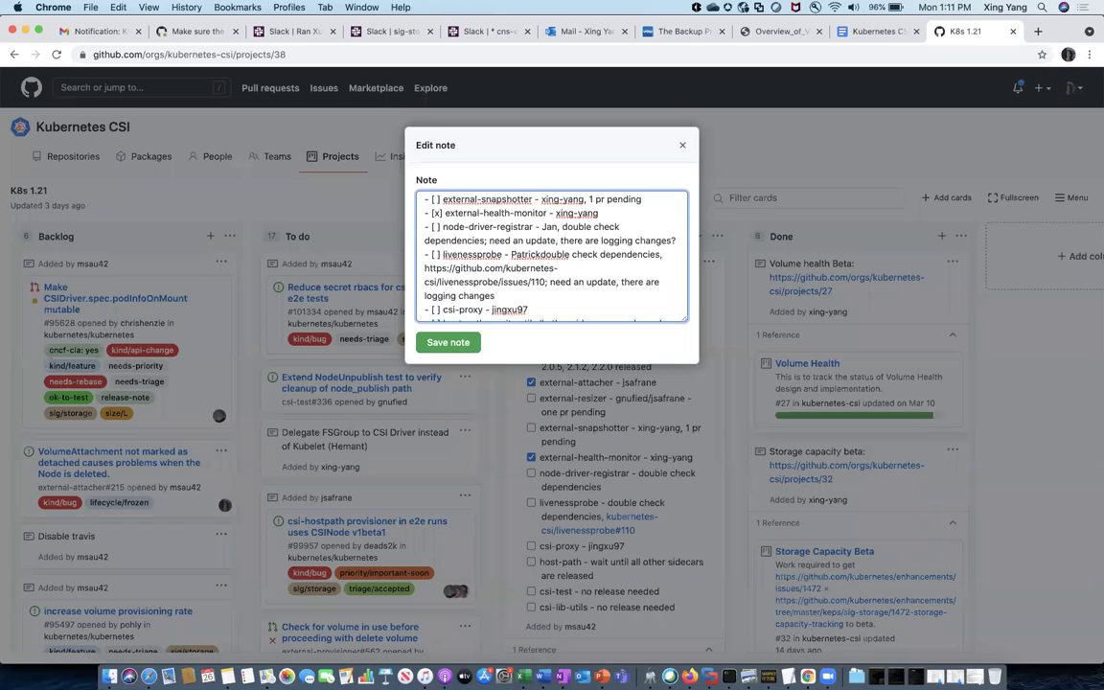
type("/Jan,")
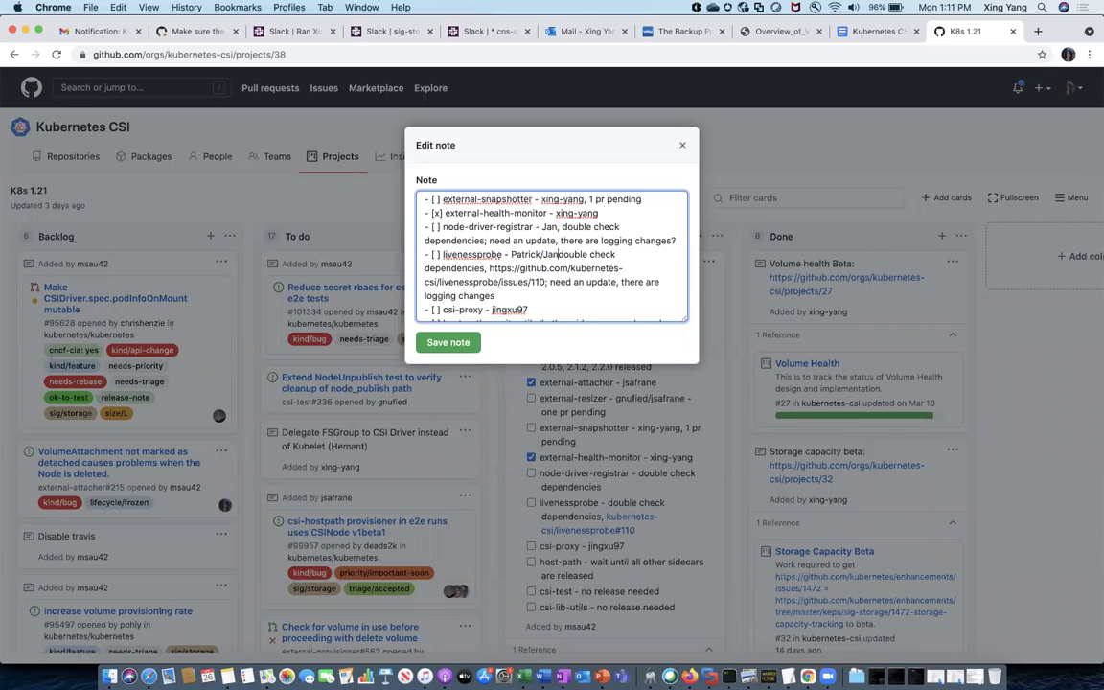
Append "; a couple of pending PRs" to the host-path line and save the note
key("Down")
key("Down")
key("Down")
key("Down")
key("Down")
key("Down")
key("Down")
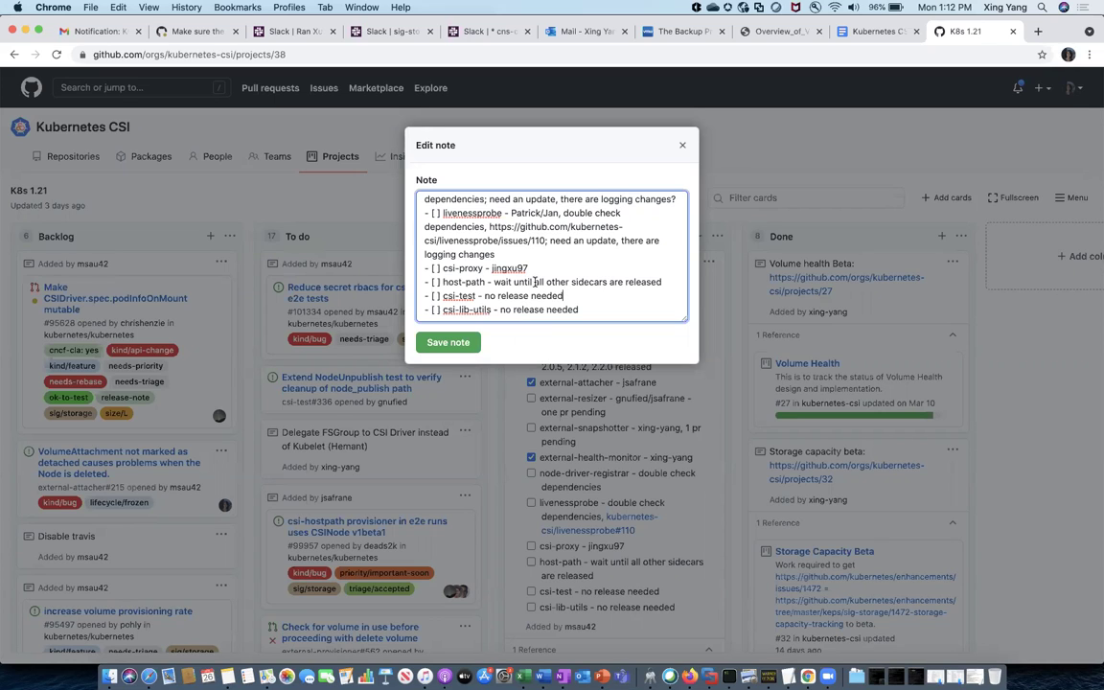
left_click_drag(533, 282, 607, 282)
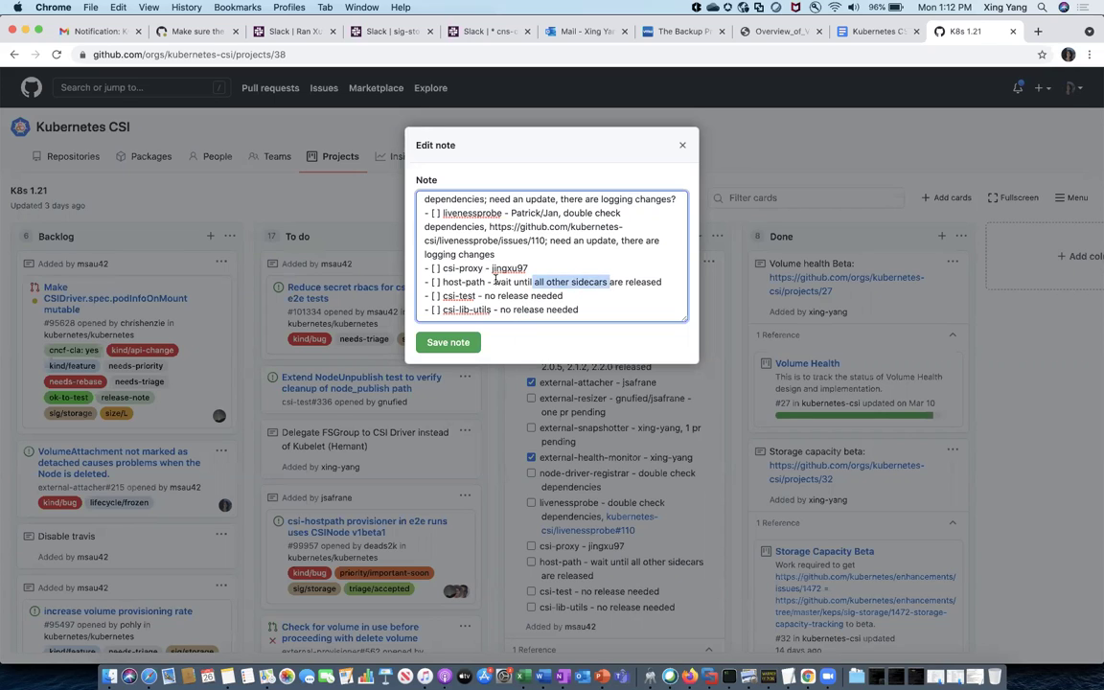
left_click(492, 282)
left_click(666, 281)
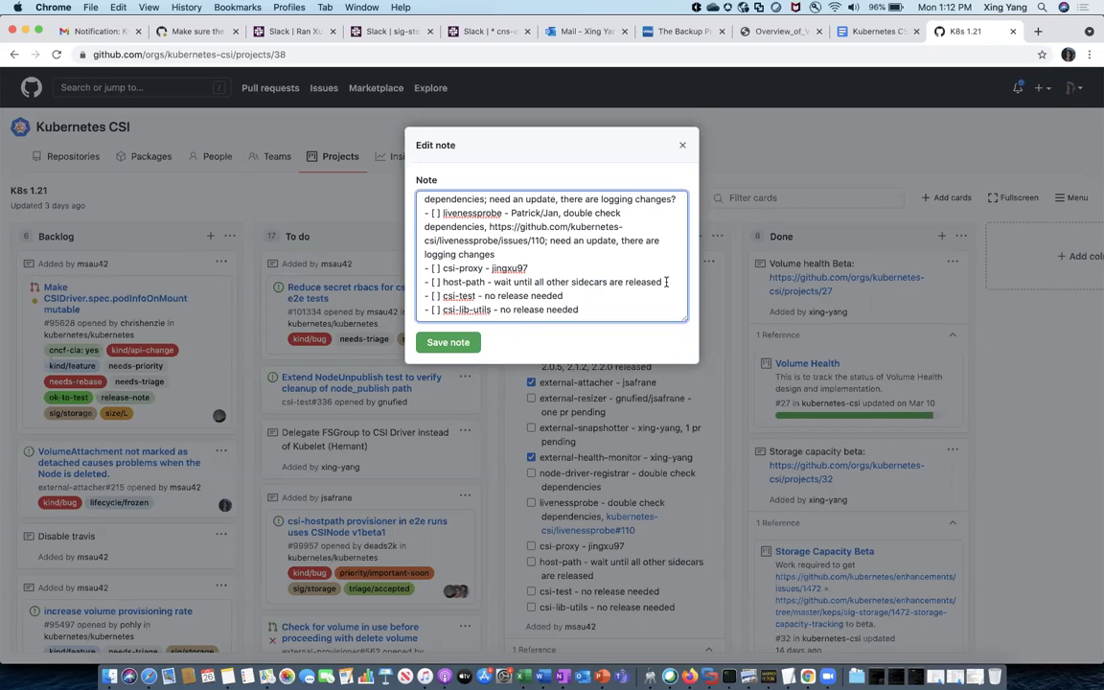
left_click(665, 282)
type("; a couple of ")
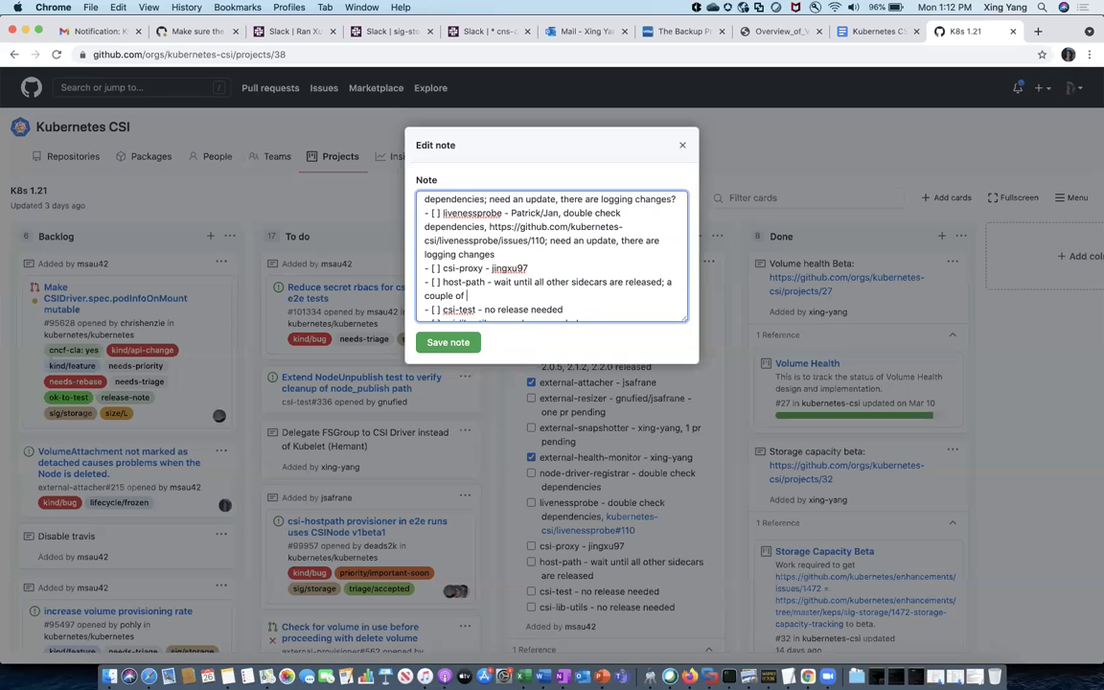
type("pending PRs")
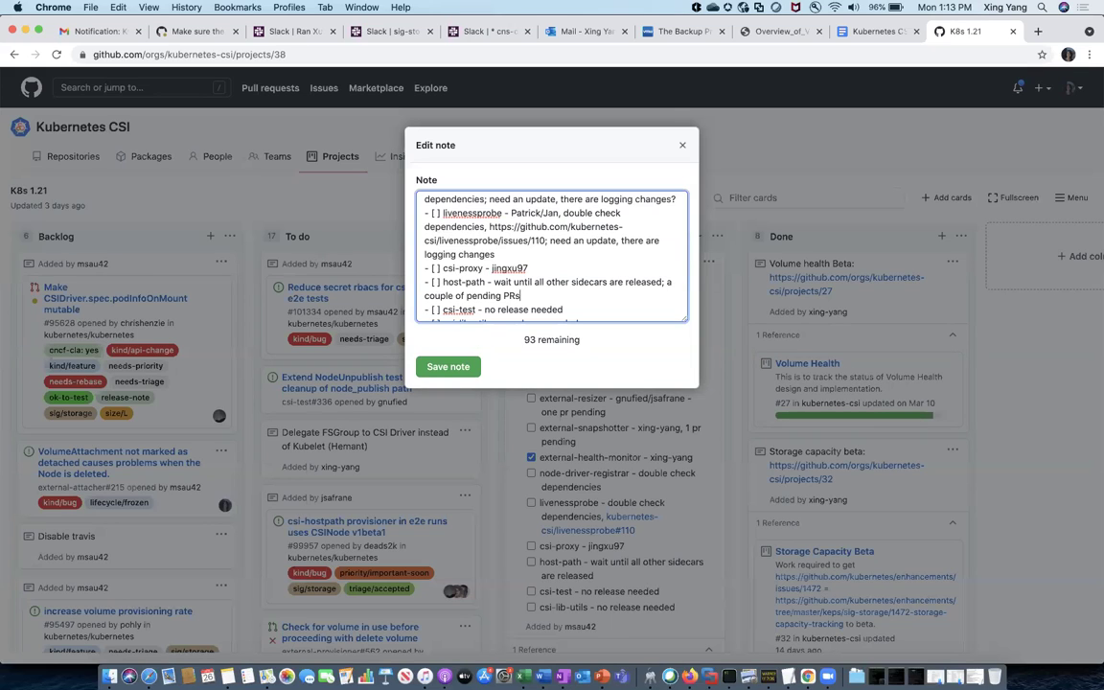
scroll(522, 309, "down", 1)
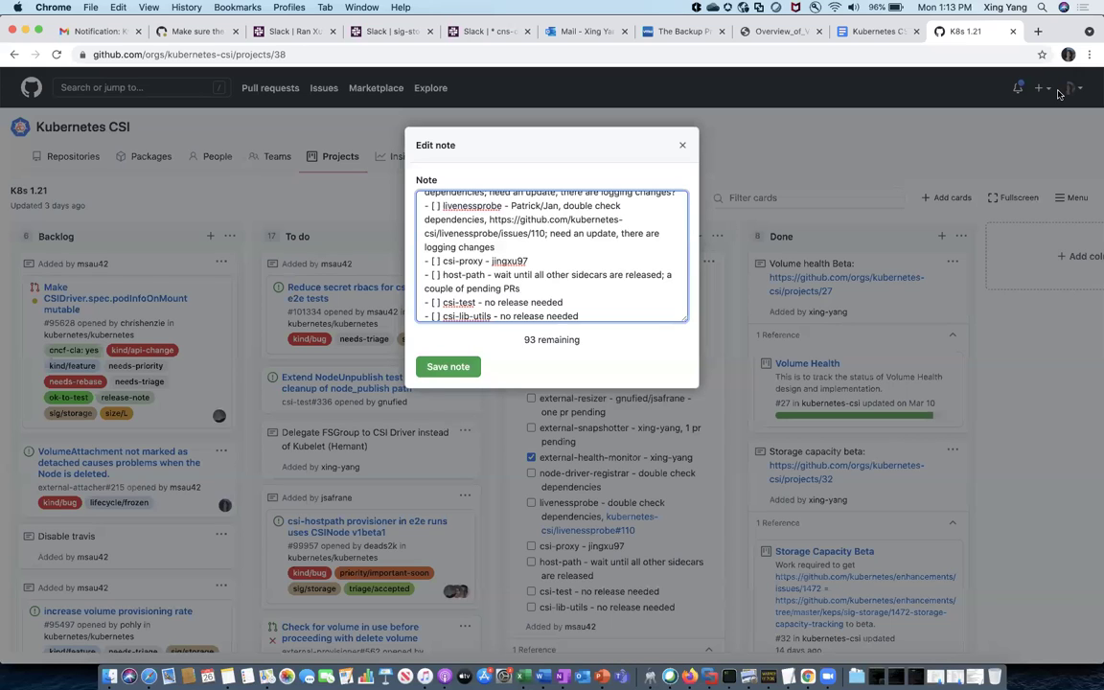
left_click(447, 366)
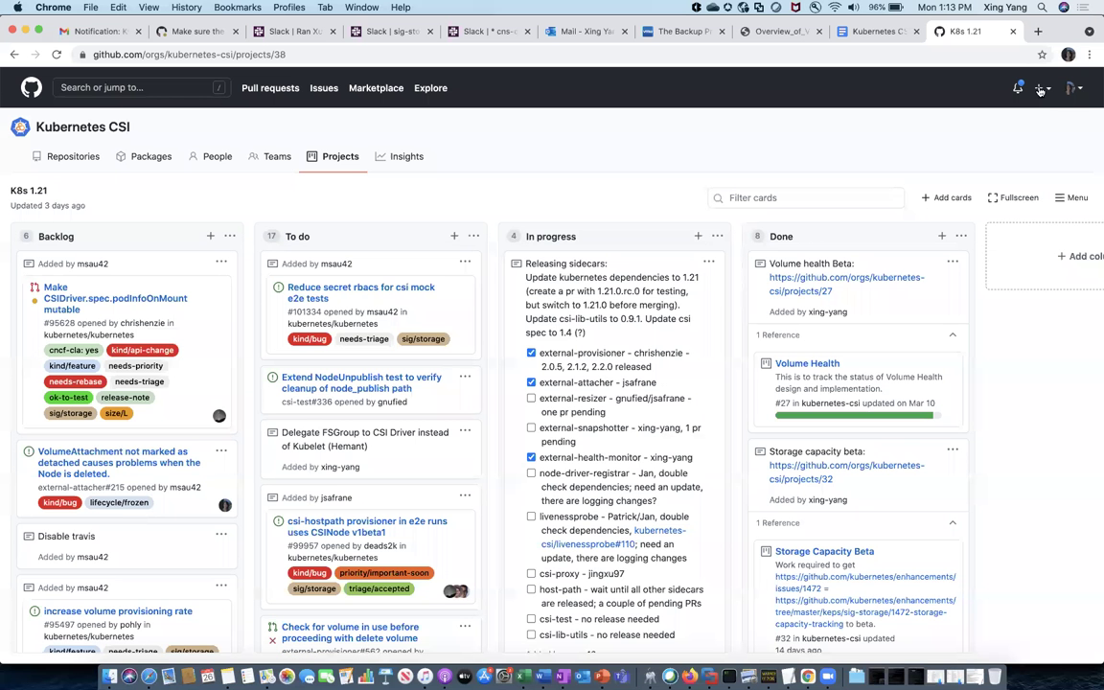
Review the remaining In progress cards: Volume Snapshot, Volume populator Beta and Volume expansion enhancement
left_click(728, 457)
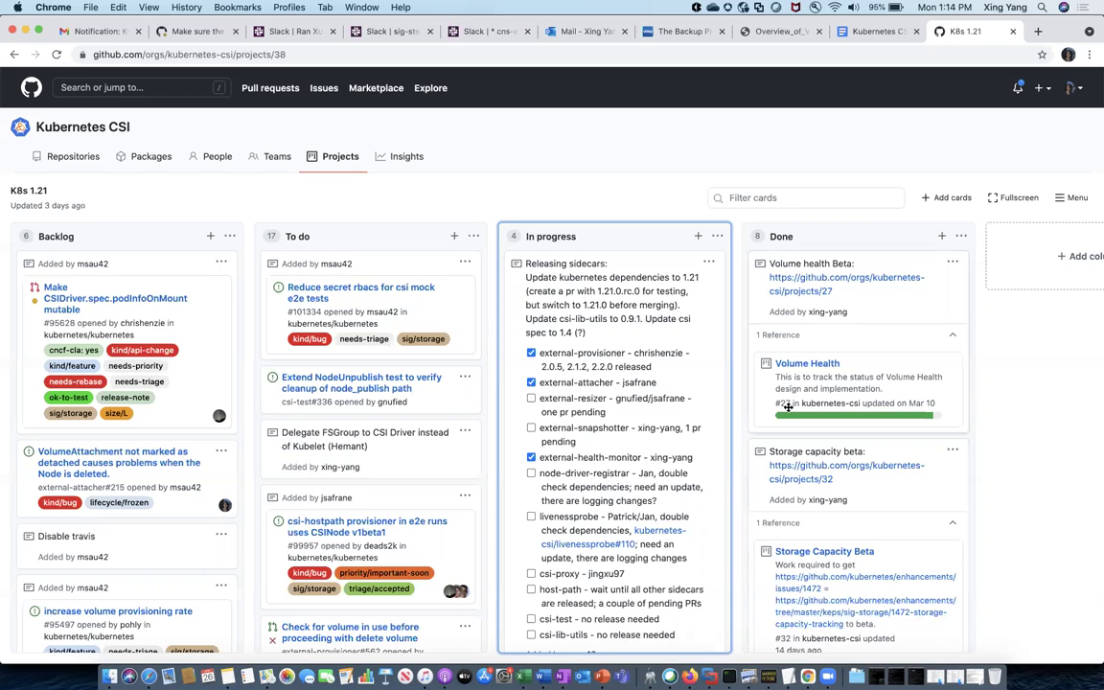
left_click(737, 641)
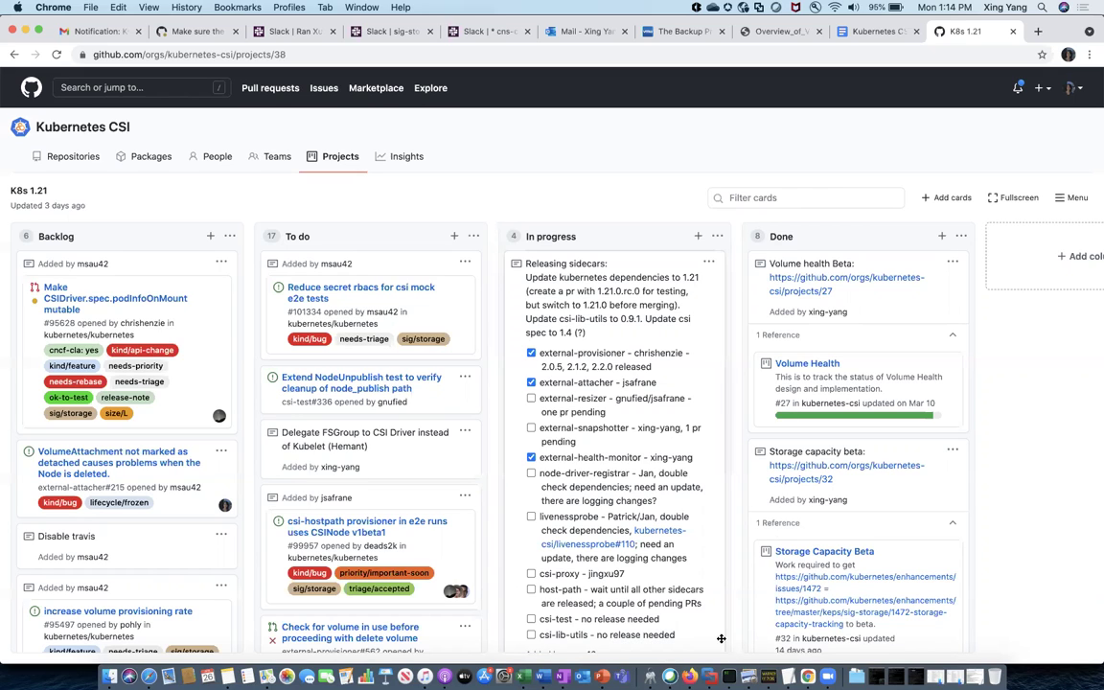
scroll(728, 639, "down", 5)
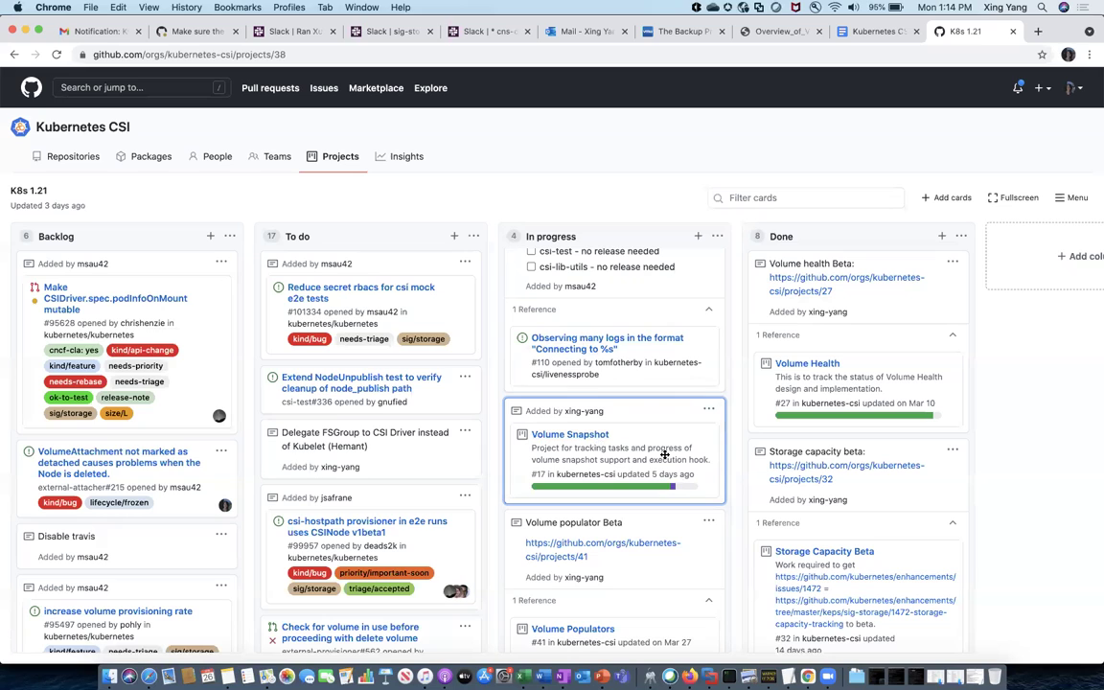
left_click(714, 550)
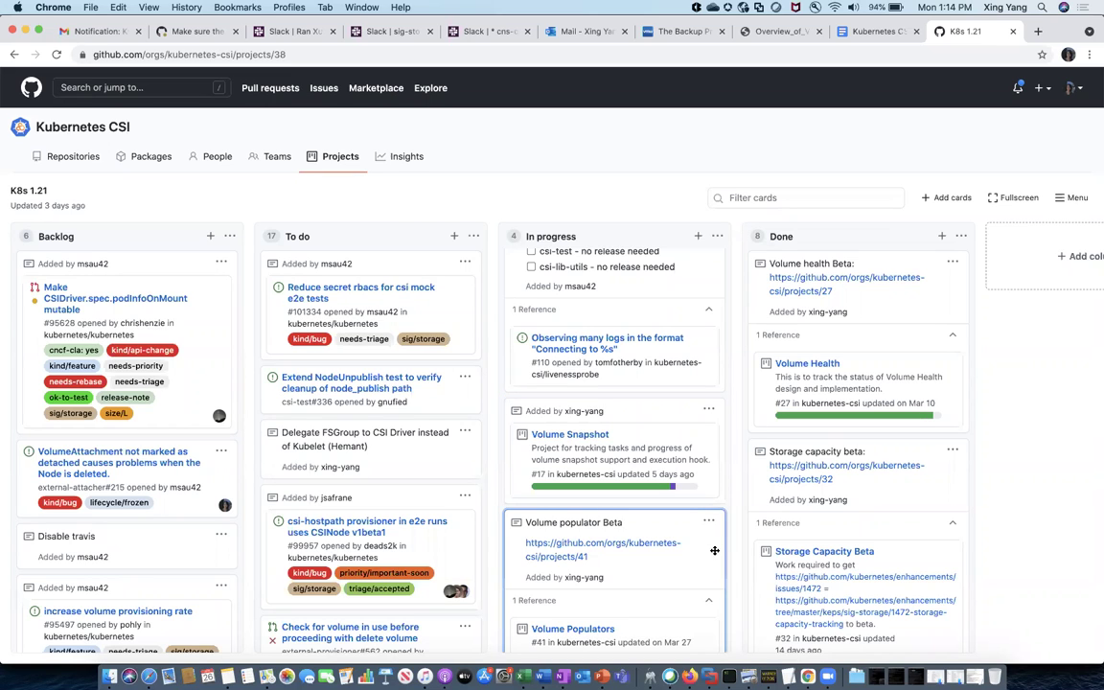
scroll(714, 550, "down", 3)
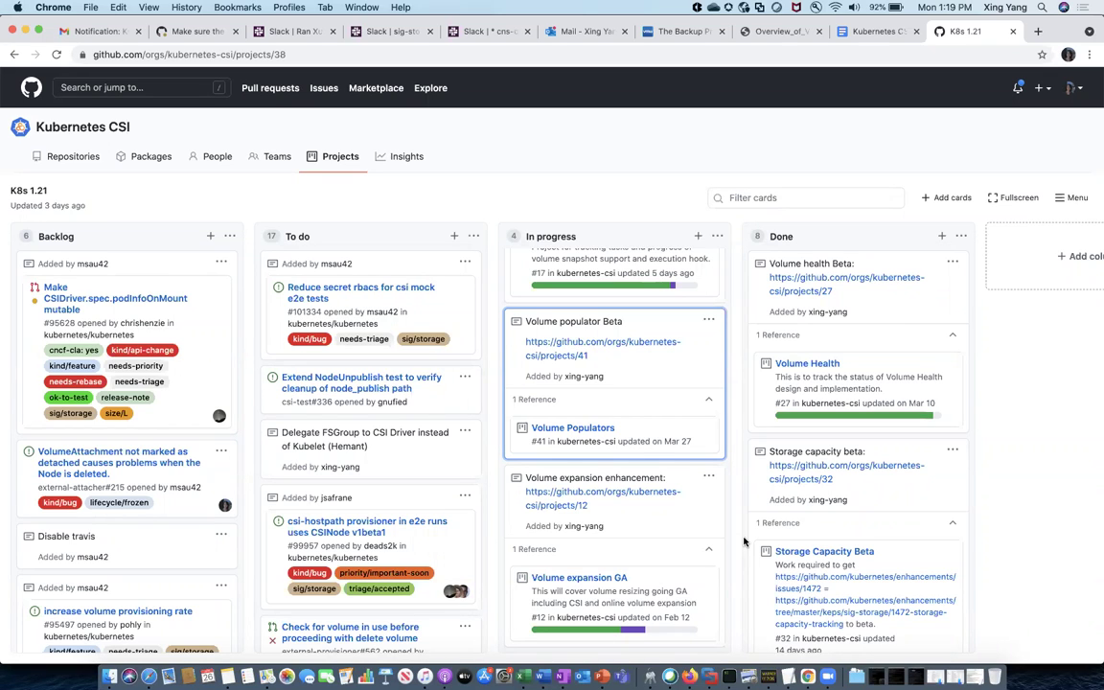
left_click(703, 511)
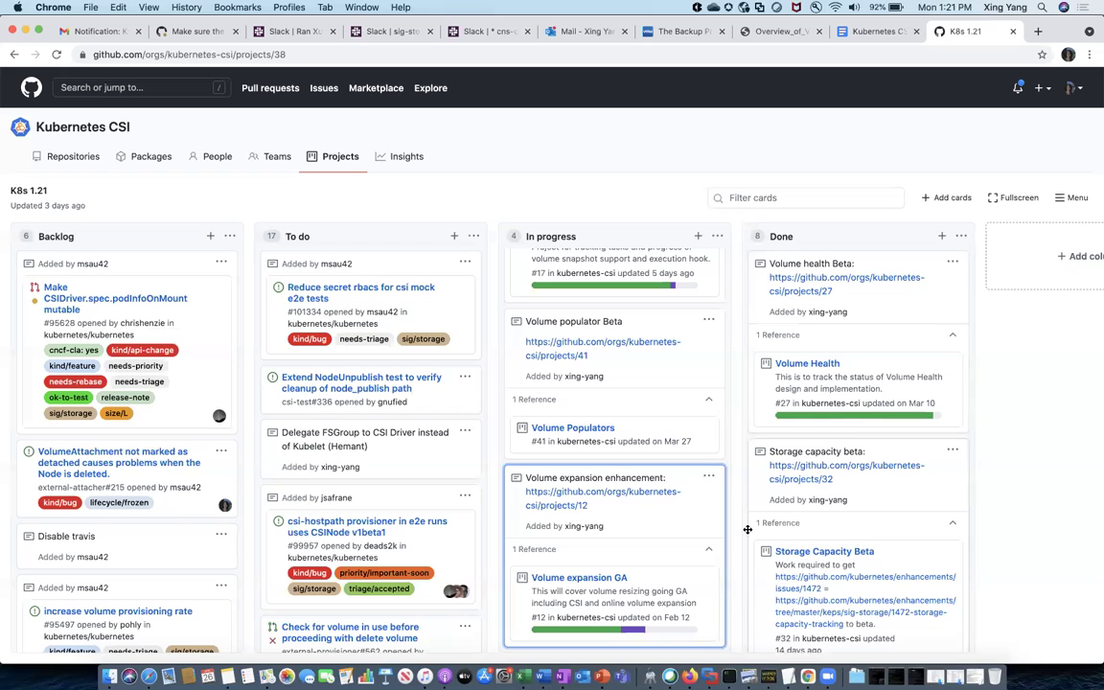
left_click(732, 560)
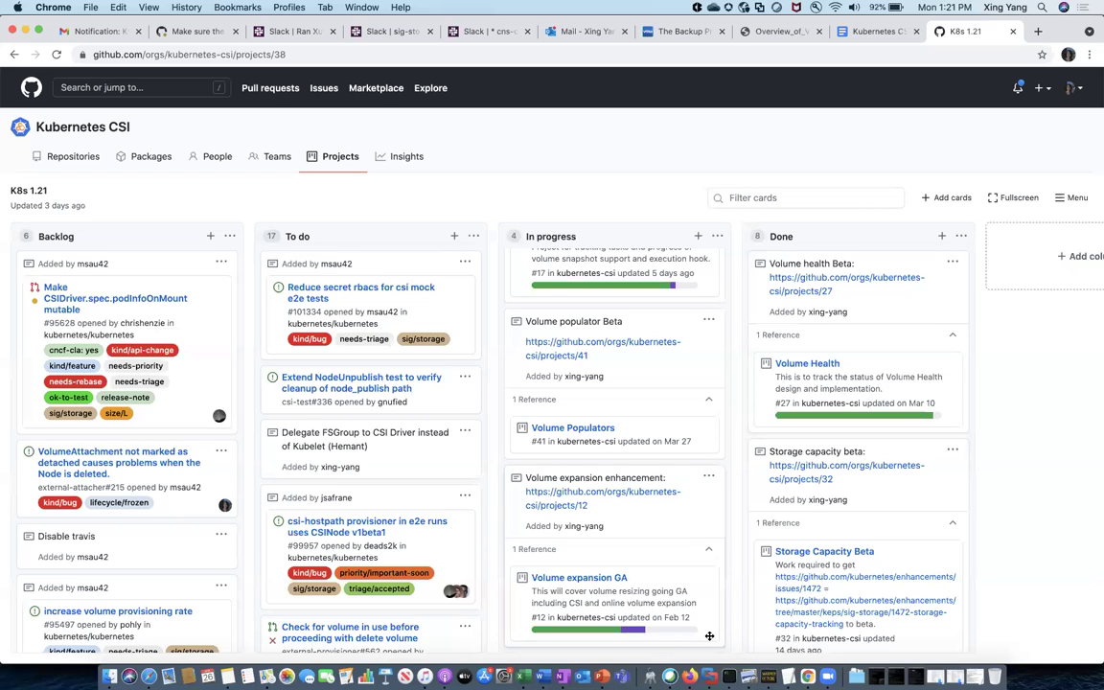